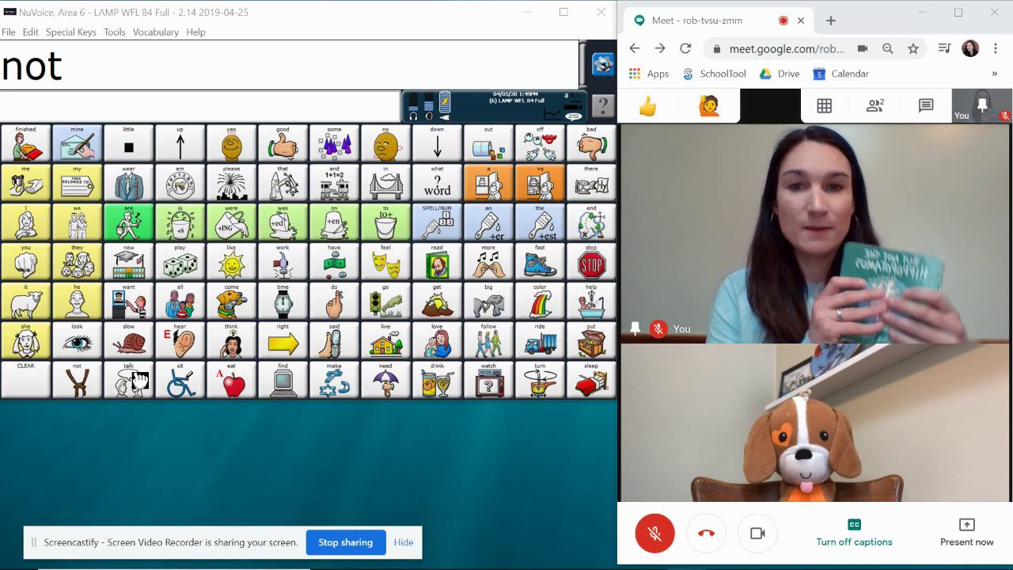
# - Add the word "not" once more to the message from its page in the LAMP vocabulary
pyautogui.click(86, 380)
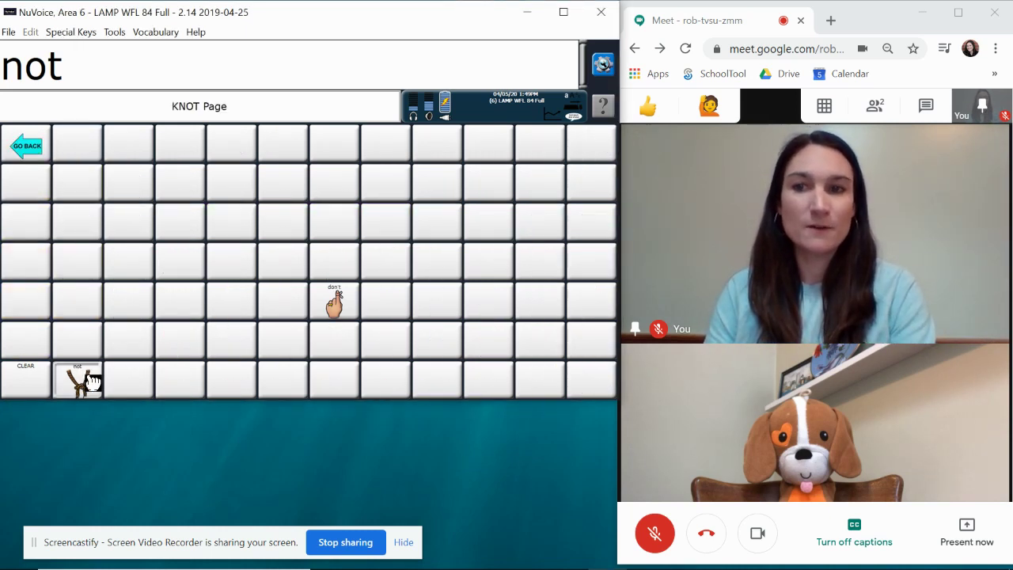
pyautogui.click(92, 382)
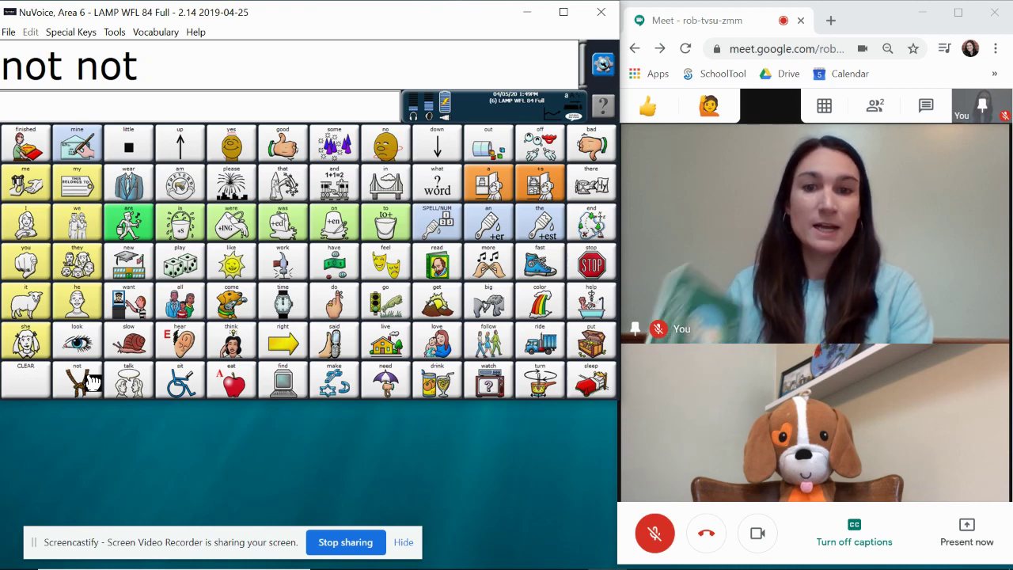
# - Switch to Snap Core First and add "not" to the message three times from the Core Words board
pyautogui.moveTo(360, 568)
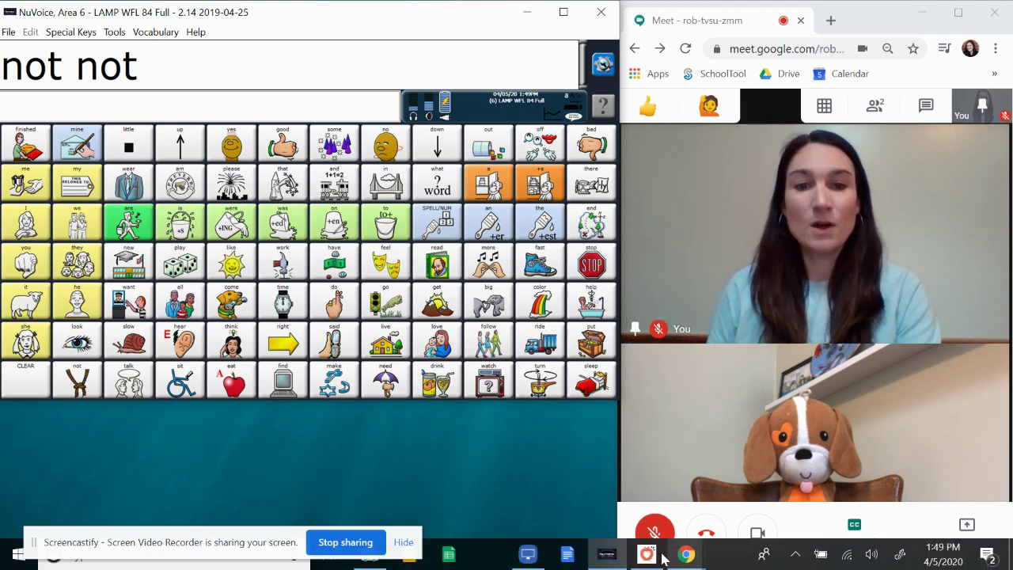
pyautogui.click(647, 554)
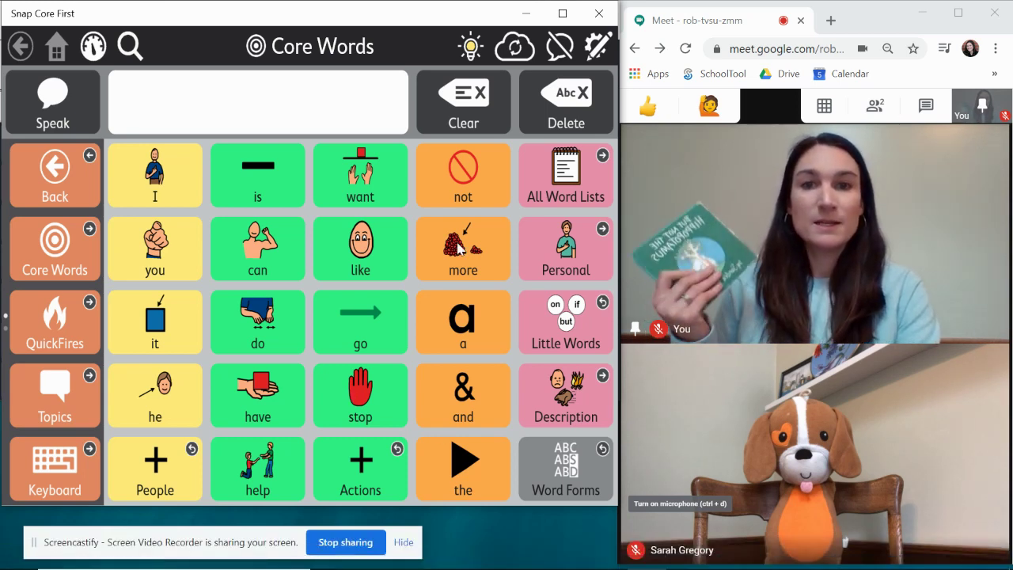
pyautogui.click(477, 183)
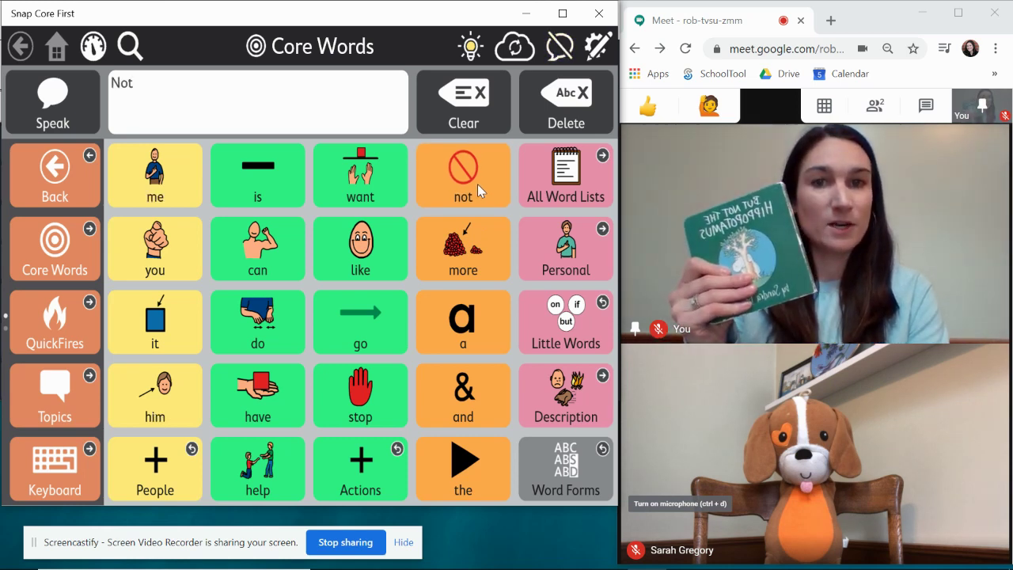
pyautogui.click(478, 183)
pyautogui.click(478, 184)
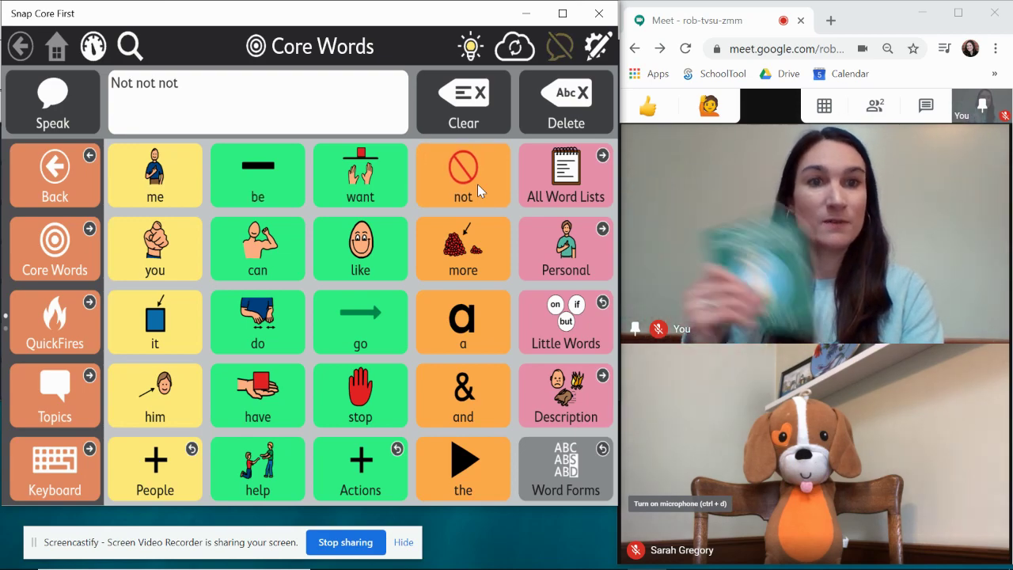
# - Switch to the P2G presentation in Google Slides
pyautogui.moveTo(686, 554)
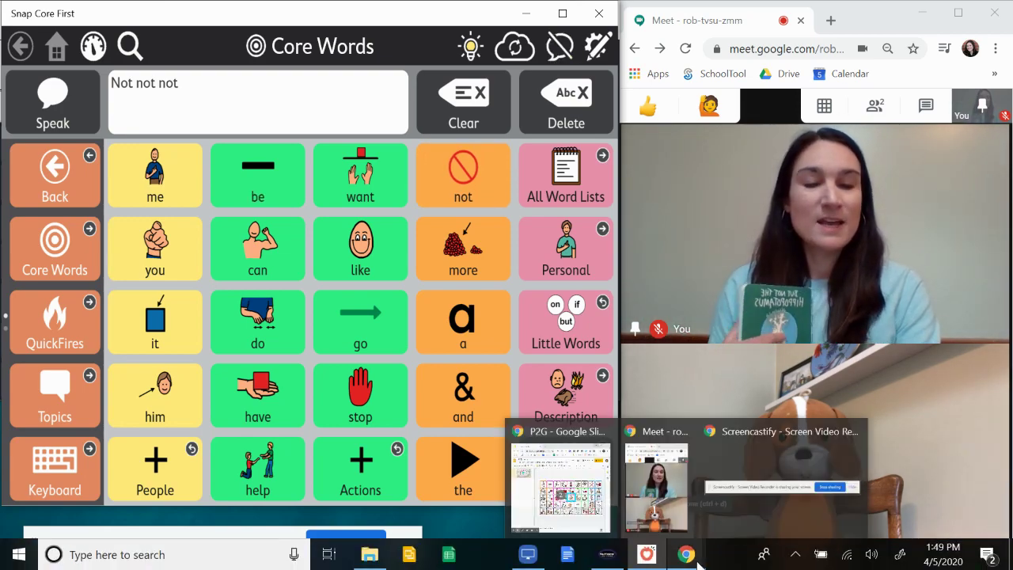
pyautogui.moveTo(649, 524)
pyautogui.click(561, 487)
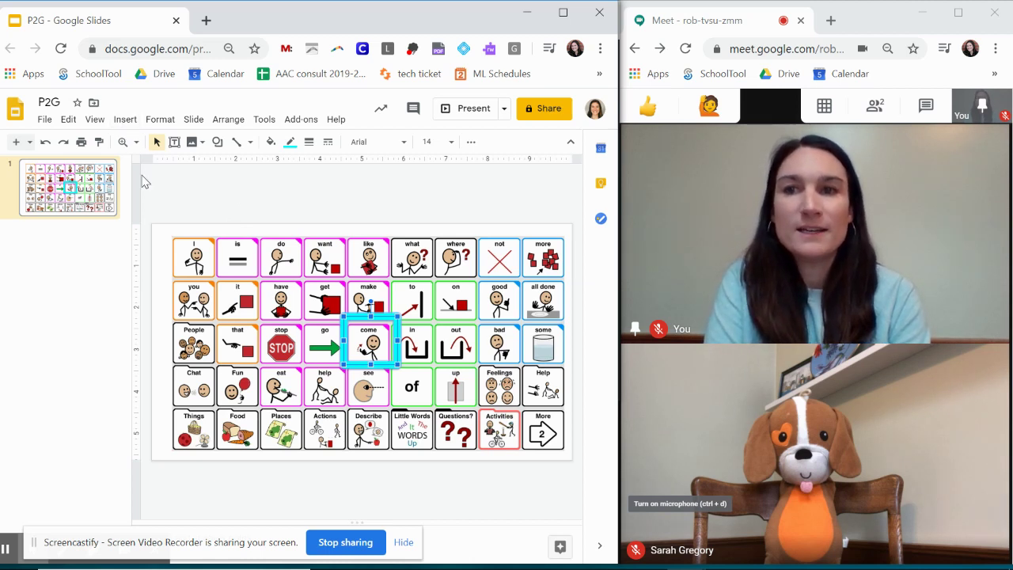
# - Insert a rectangle shape framing the "do" symbol on the P2G communication board slide
pyautogui.click(125, 119)
pyautogui.moveTo(192, 225)
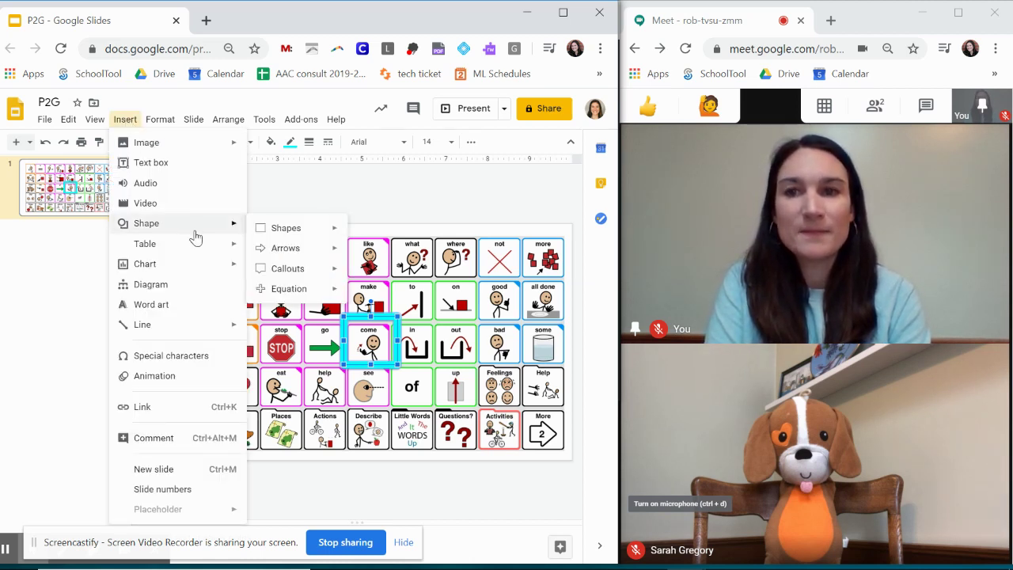
pyautogui.click(283, 229)
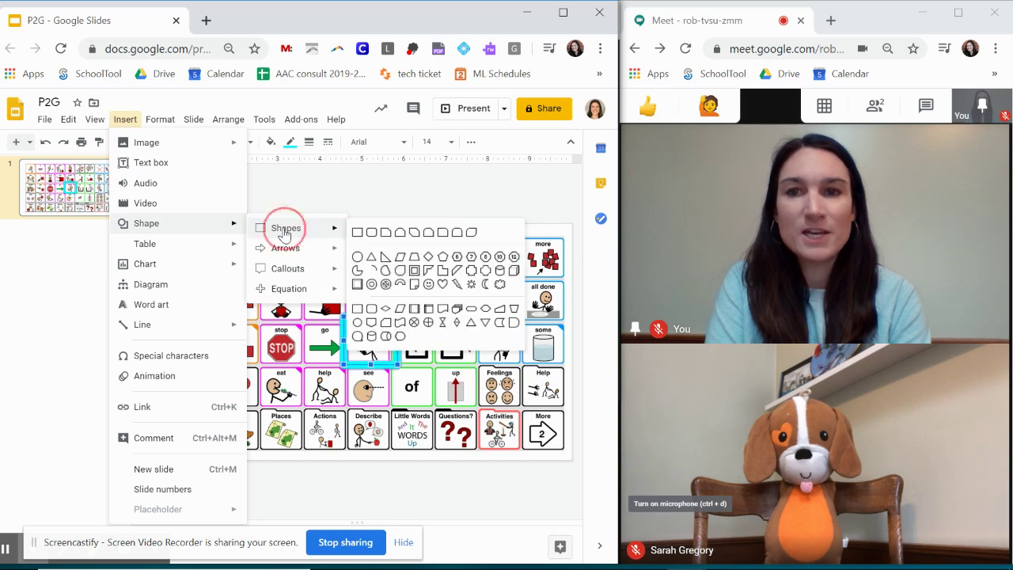
pyautogui.click(353, 232)
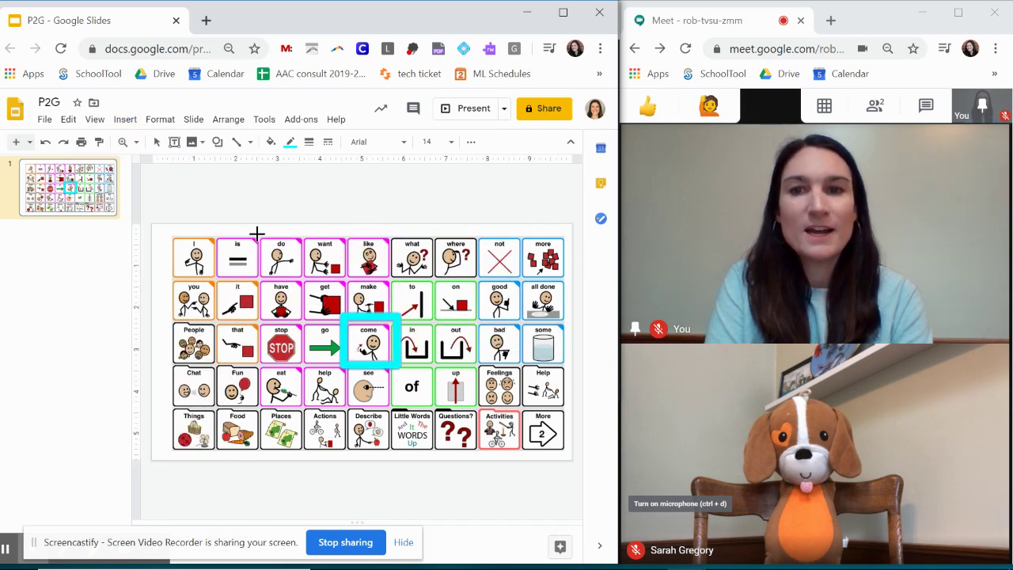
pyautogui.moveTo(258, 234); pyautogui.dragTo(319, 292)
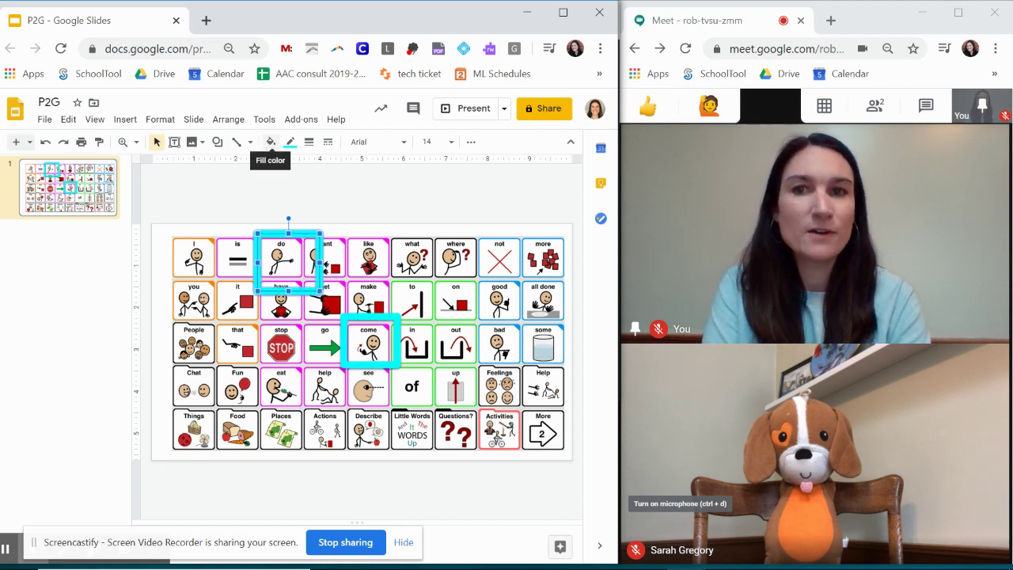
# - Apply a transparent fill and 16px border to the rectangle around "do", and delete that rectangle
pyautogui.click(270, 143)
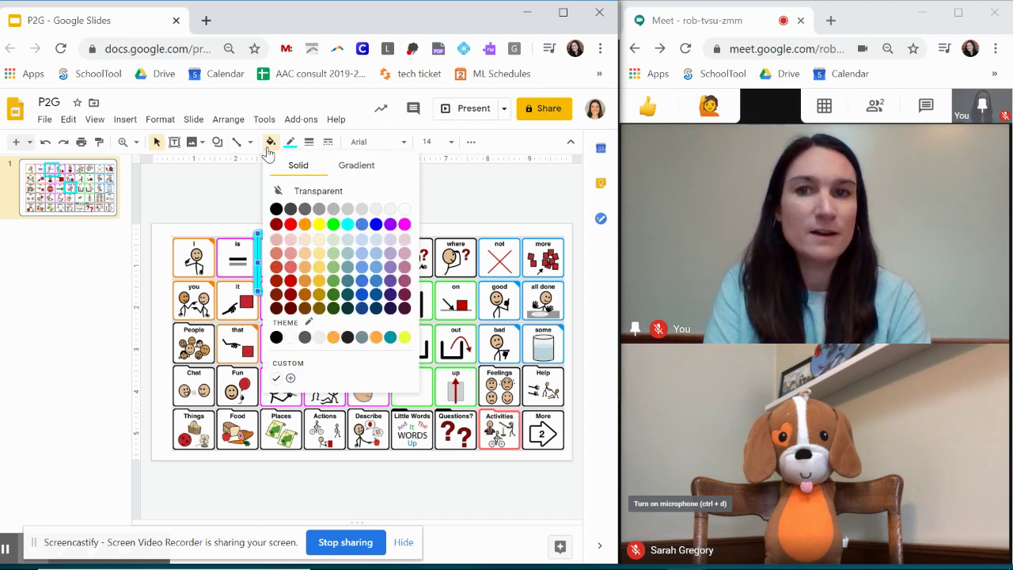
pyautogui.click(297, 191)
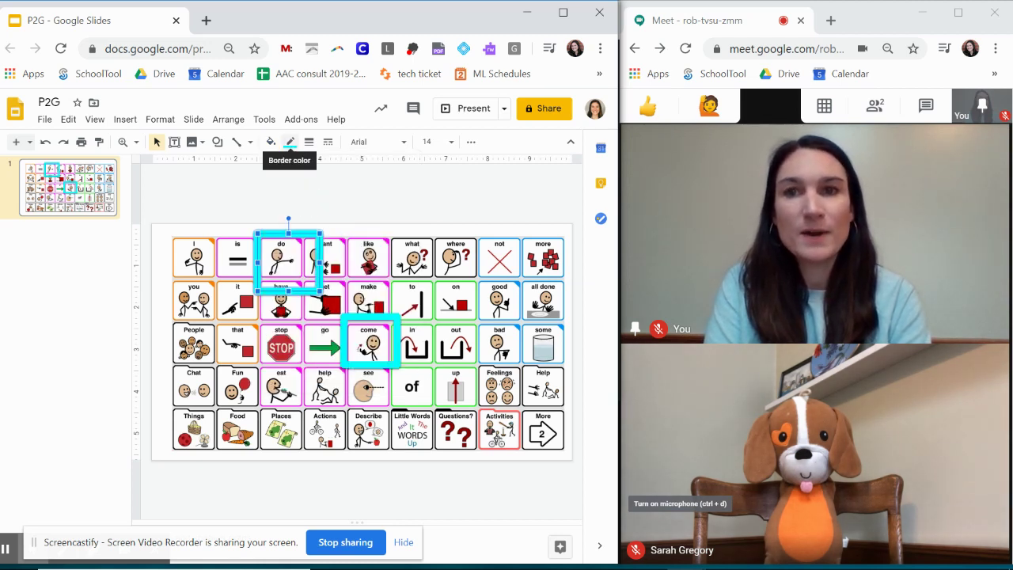
pyautogui.click(308, 146)
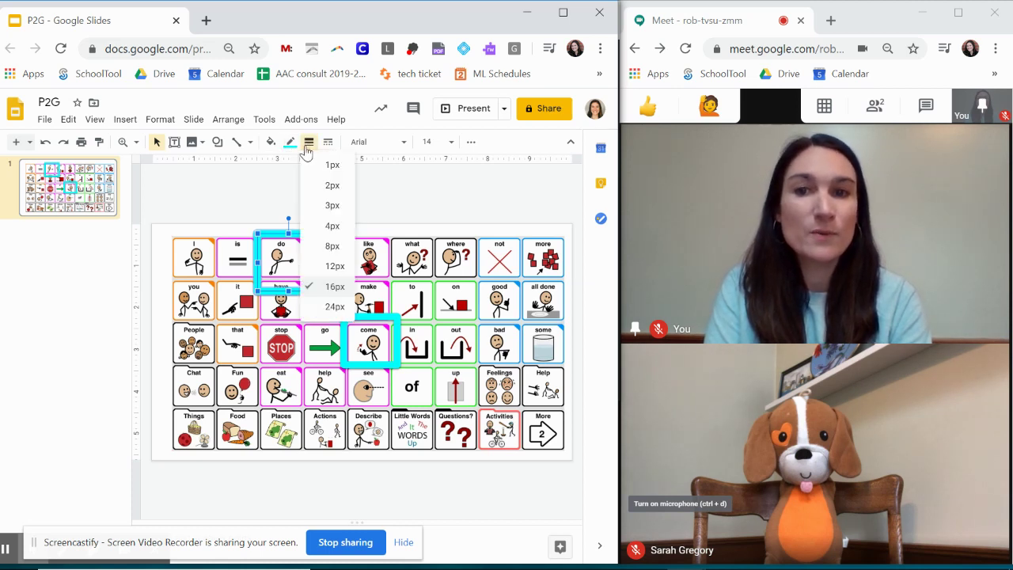
pyautogui.click(340, 288)
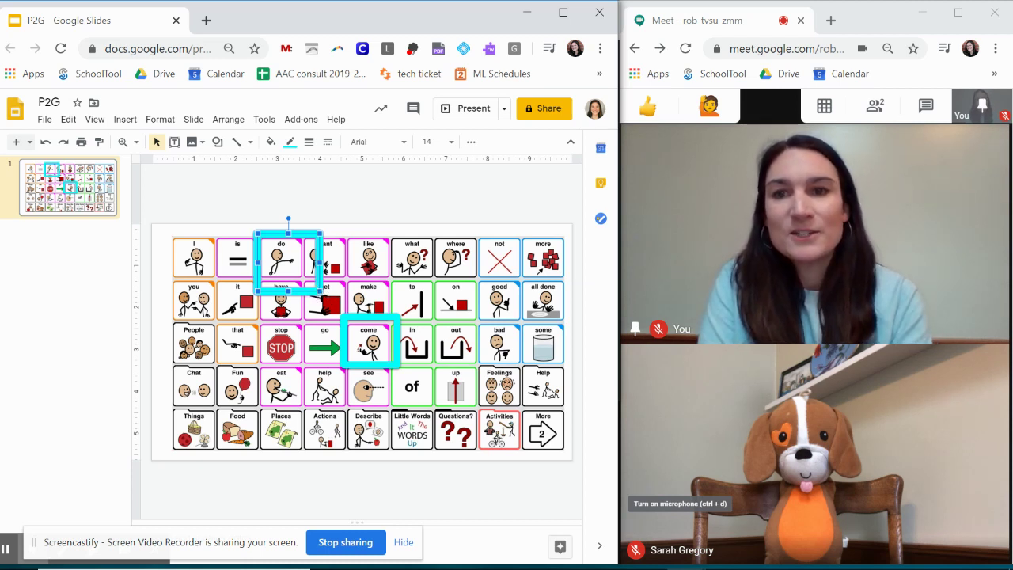
pyautogui.press('Delete')
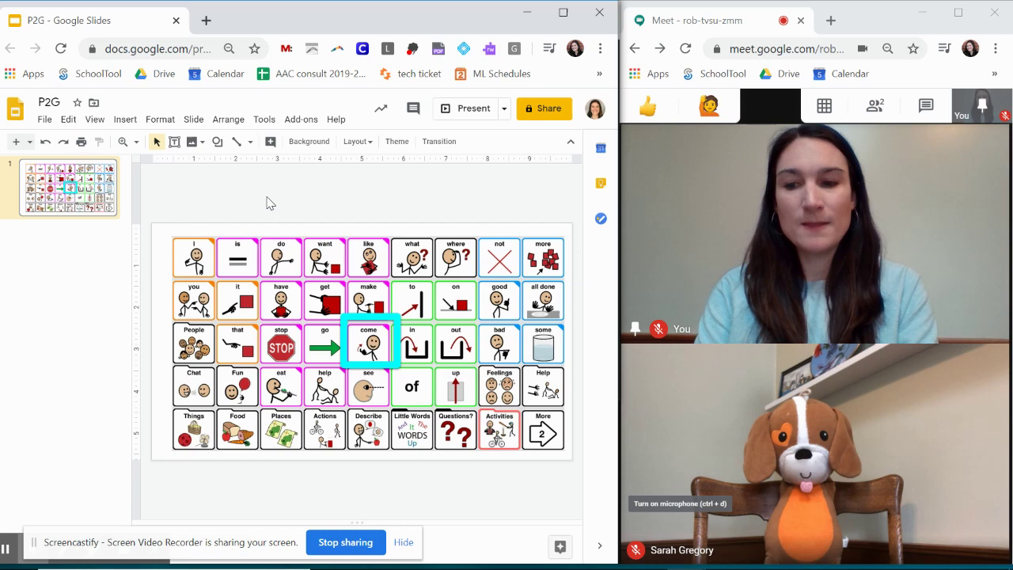
# - Move the cyan highlight frame from the "come" symbol so that it surrounds the "not" symbol
pyautogui.hotkey('ctrl', '-')
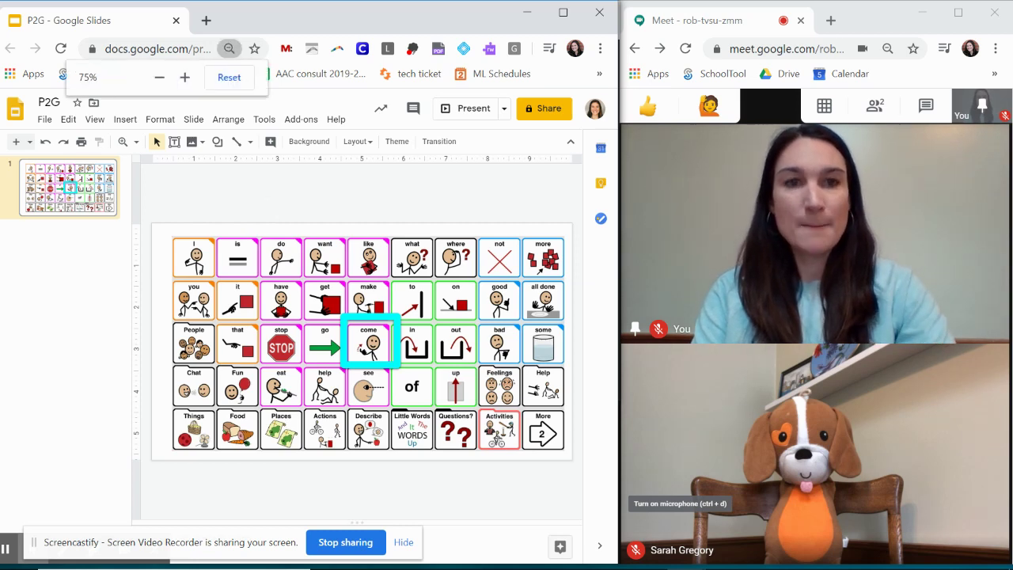
pyautogui.hotkey('ctrl', '-')
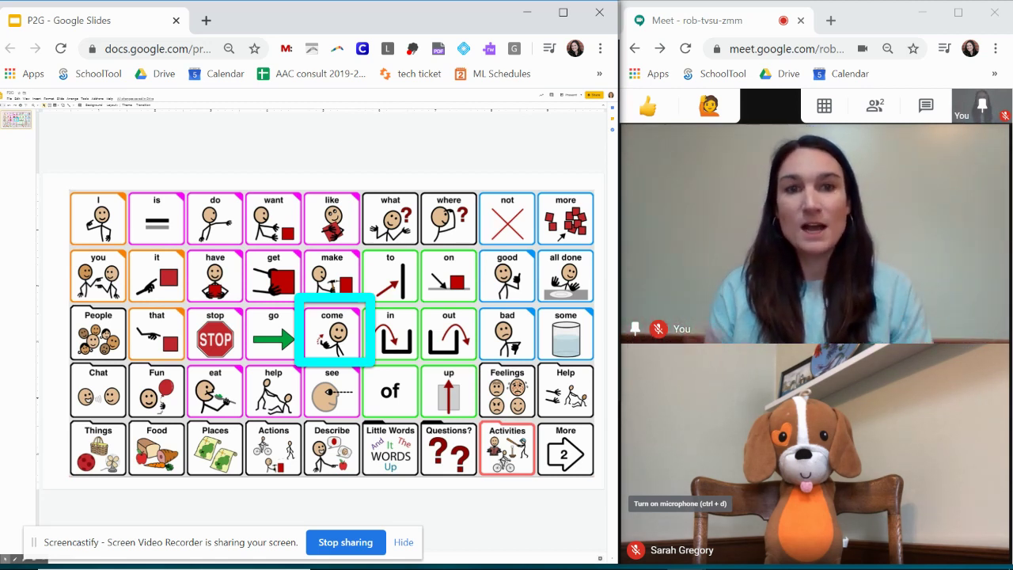
pyautogui.click(356, 367)
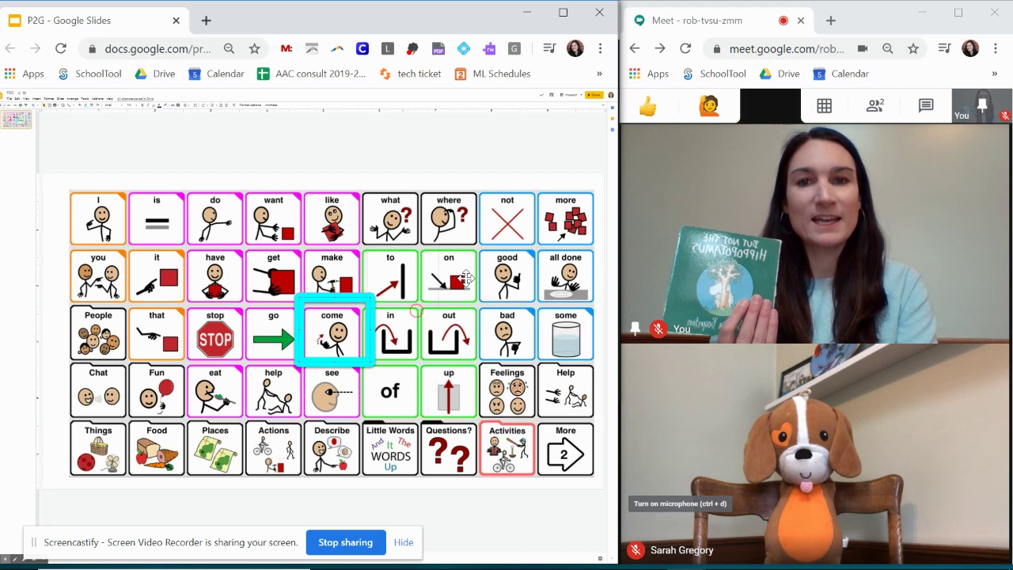
pyautogui.moveTo(332, 297); pyautogui.dragTo(508, 182)
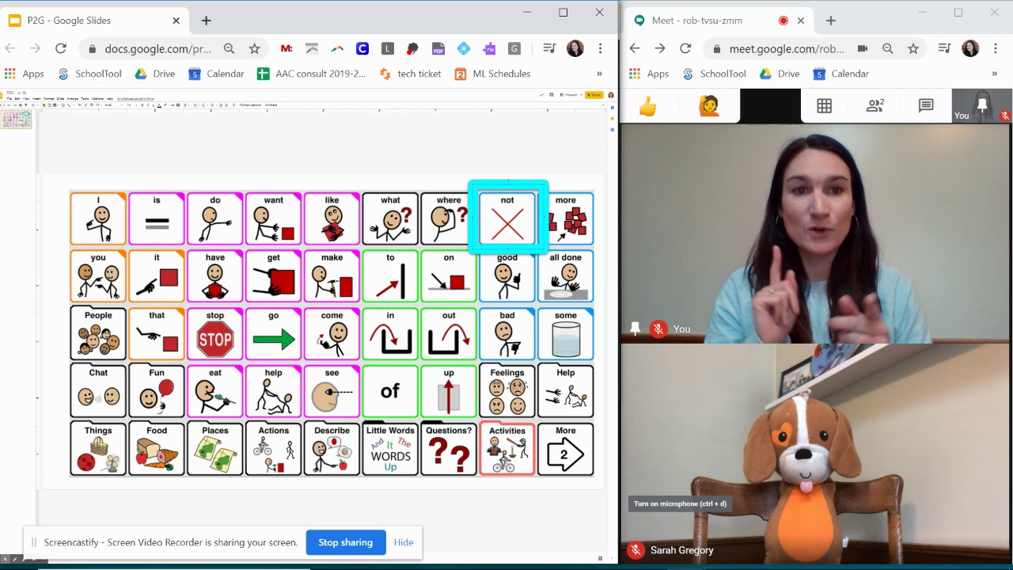
# - Present the P2G Google Slides window to everyone in the Google Meet call
pyautogui.moveTo(911, 365)
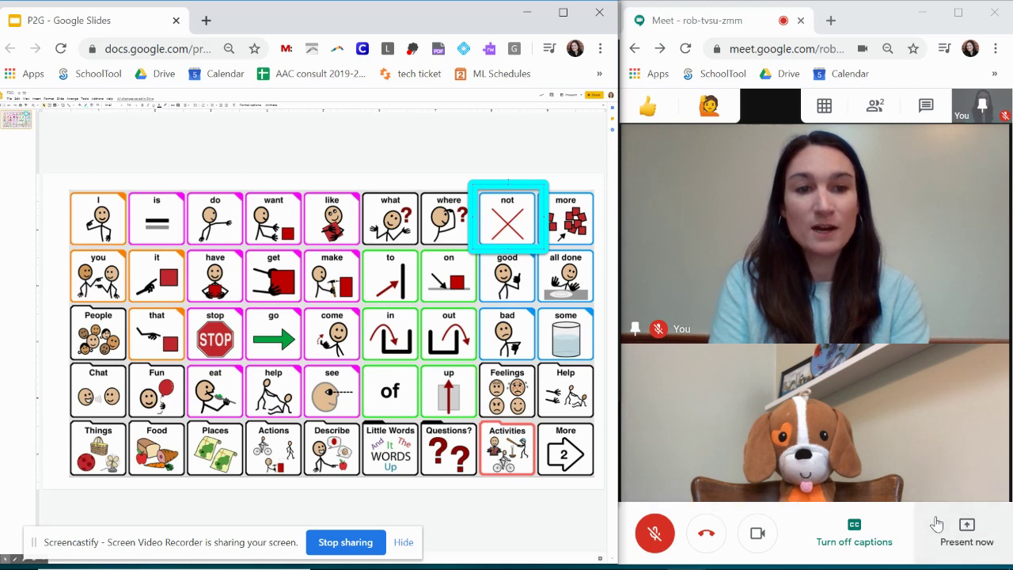
pyautogui.click(968, 544)
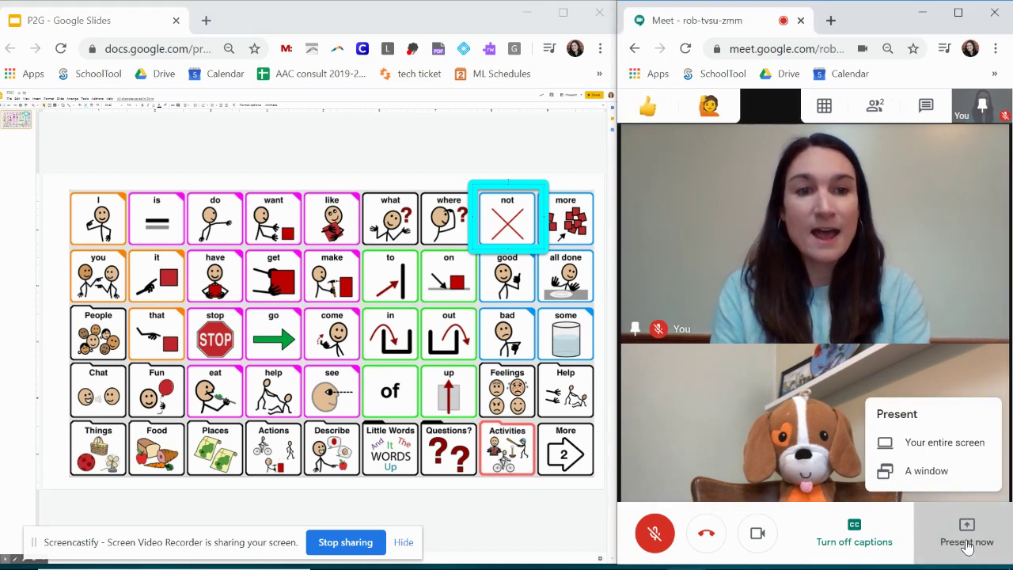
pyautogui.click(942, 483)
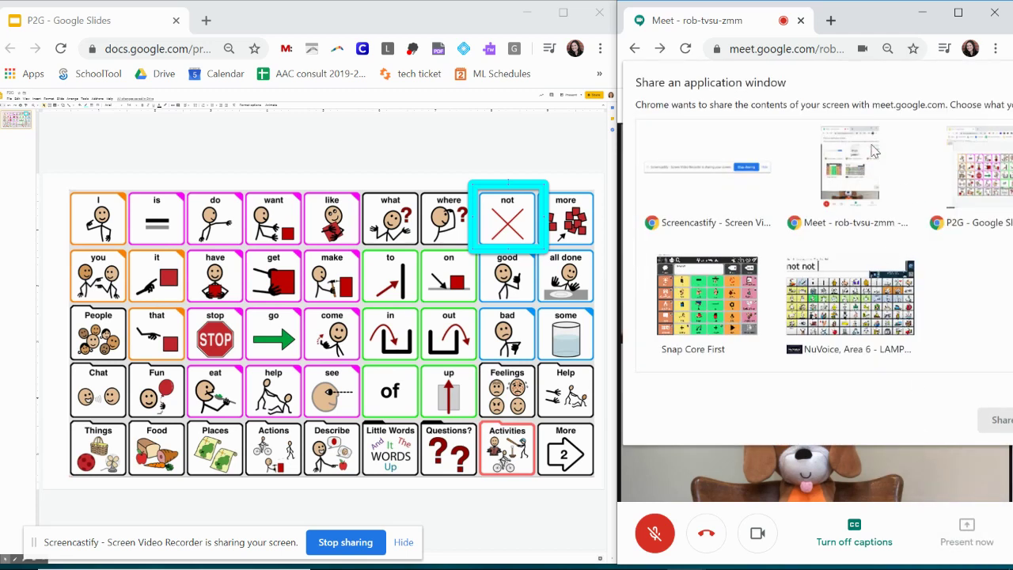
pyautogui.click(973, 197)
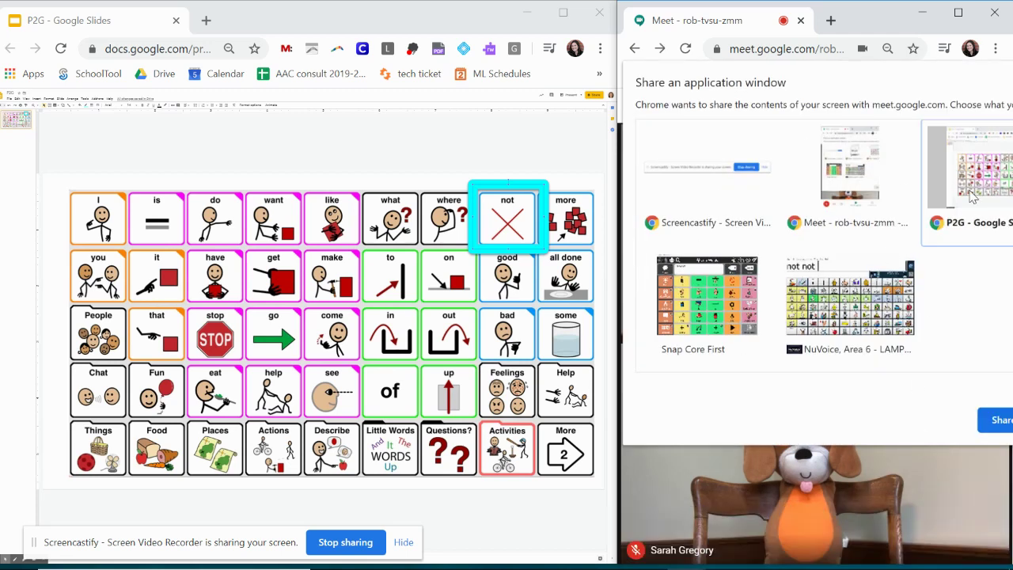
pyautogui.click(998, 418)
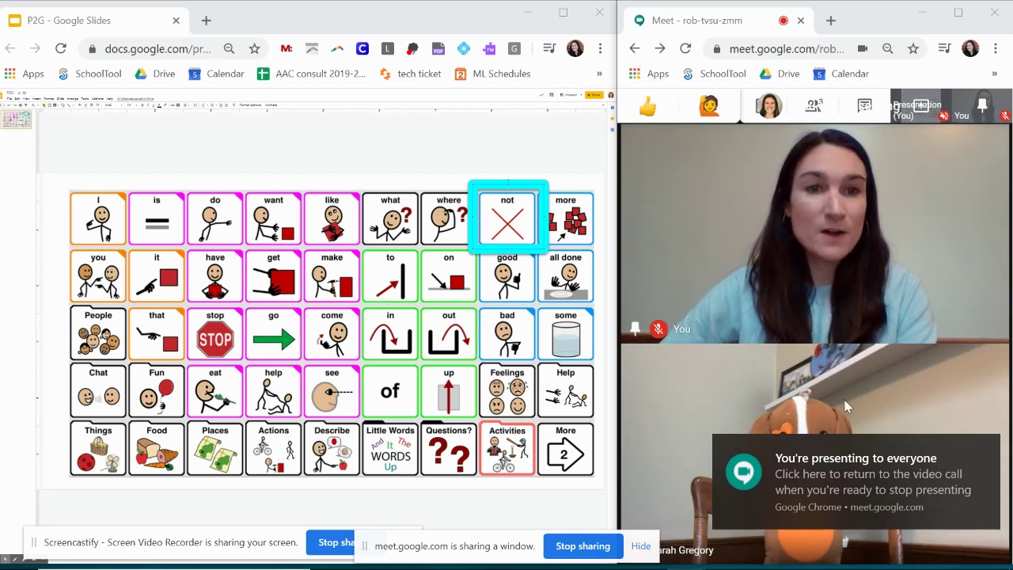
# - Dismiss the presenting notification and stop presenting the P2G window in the Meet call
pyautogui.moveTo(655, 458)
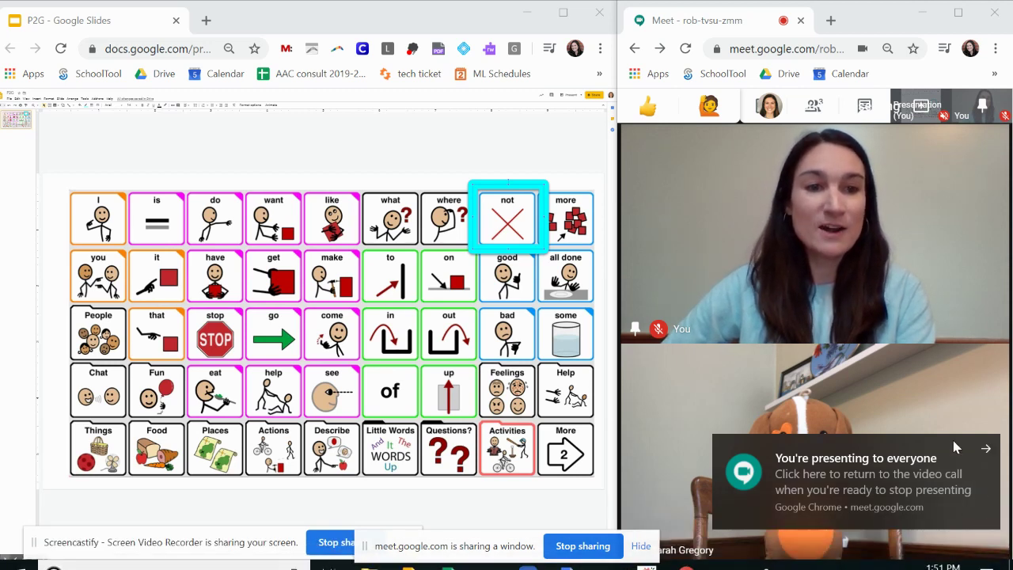
pyautogui.click(982, 449)
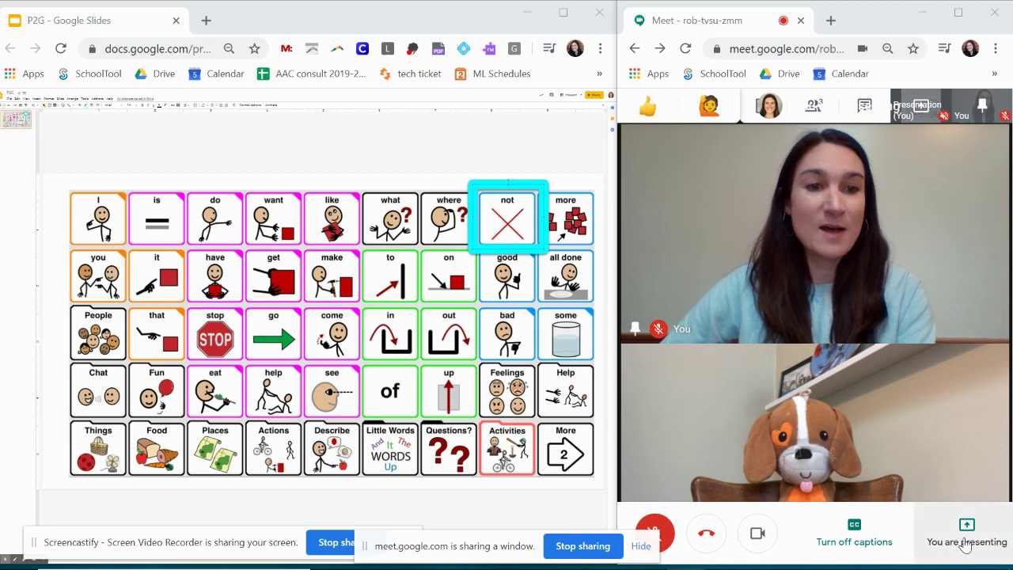
pyautogui.click(952, 526)
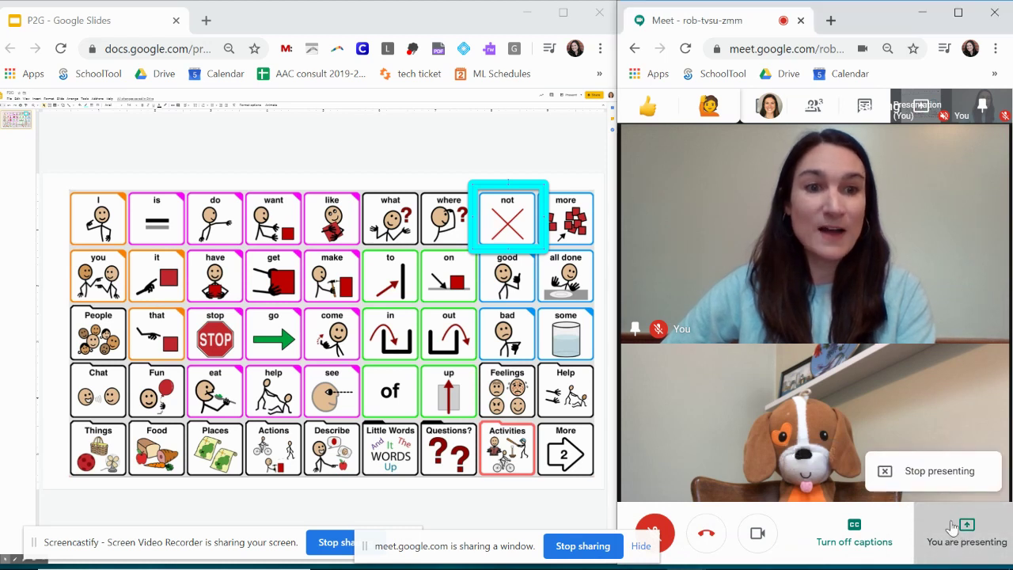
pyautogui.click(910, 475)
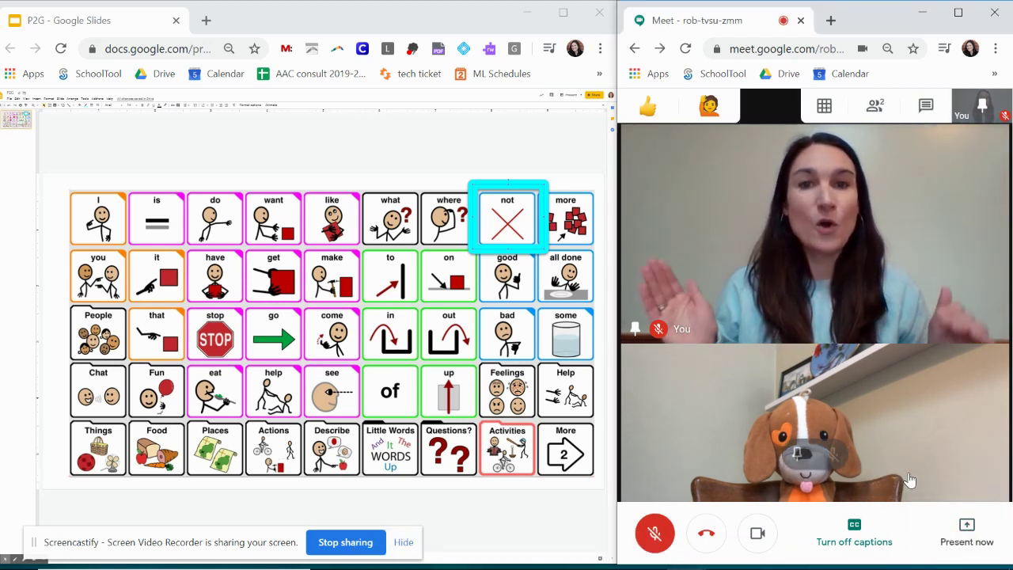
# - Present the entire screen in the Meet call, and end that screen share
pyautogui.click(993, 542)
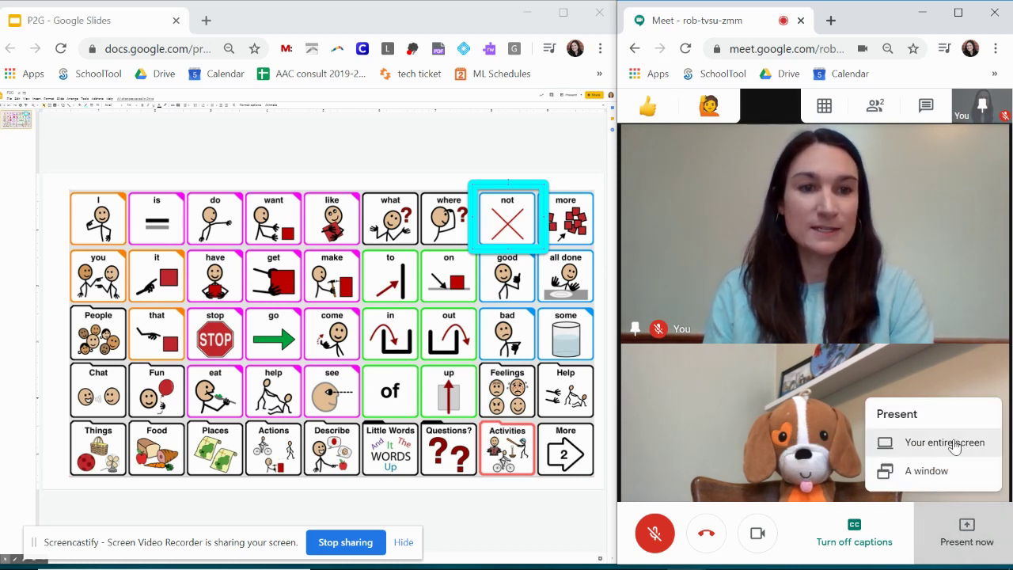
pyautogui.click(954, 448)
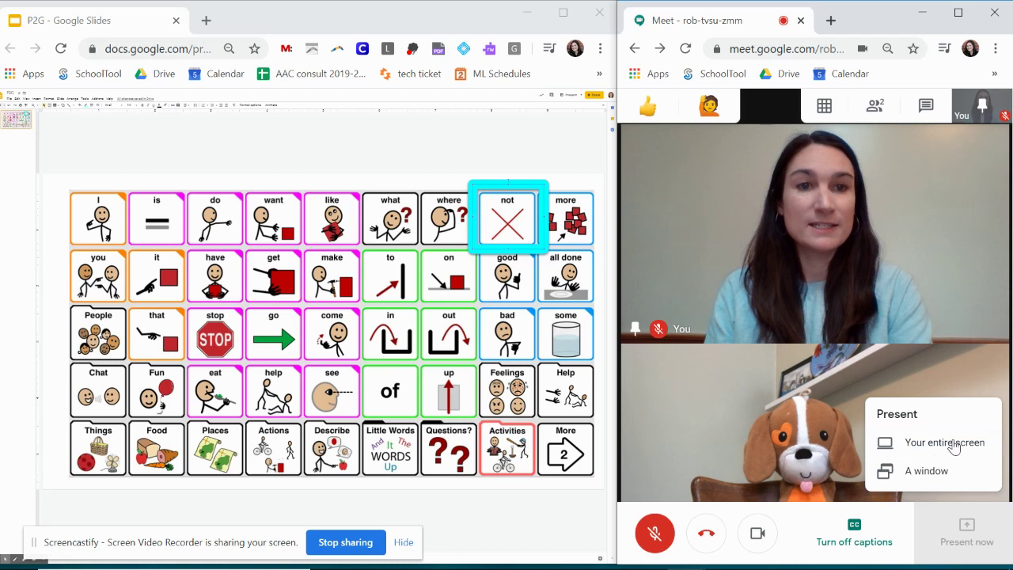
pyautogui.click(881, 293)
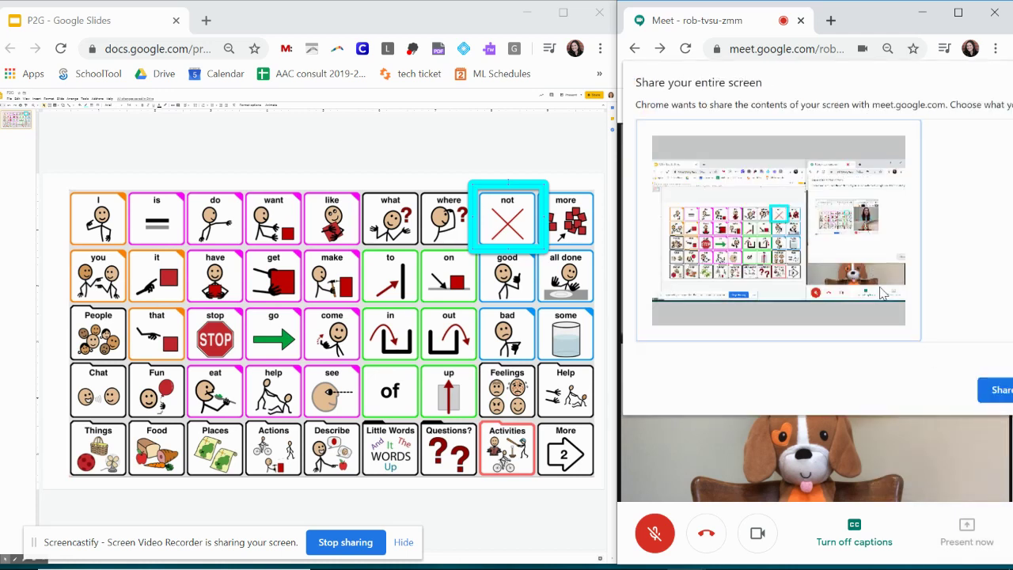
pyautogui.click(998, 396)
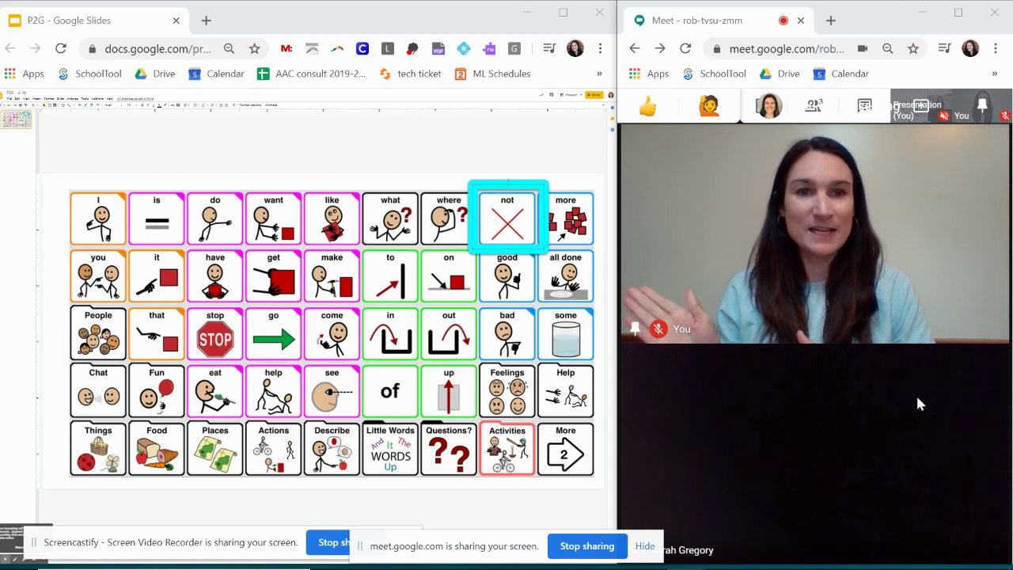
pyautogui.click(587, 547)
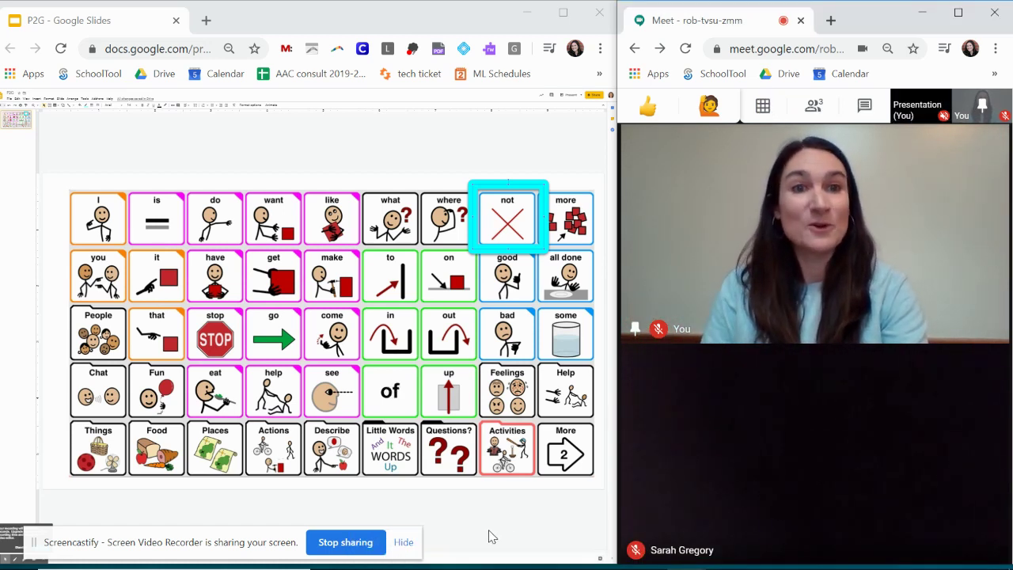